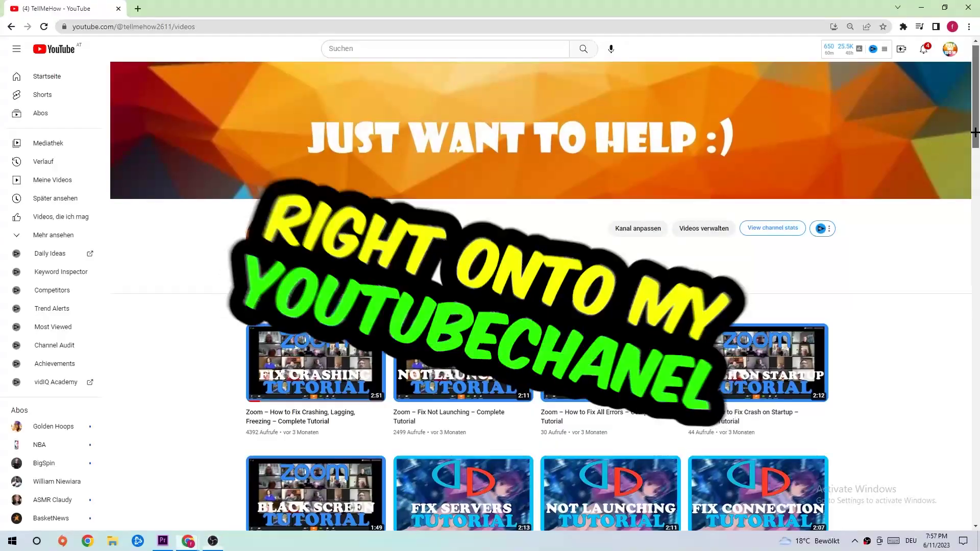
{"action": "scroll", "coordinate": [974, 132], "scroll_direction": "down", "scroll_amount": 3}
{"action": "scroll", "coordinate": [974, 131], "scroll_direction": "down", "scroll_amount": 5}
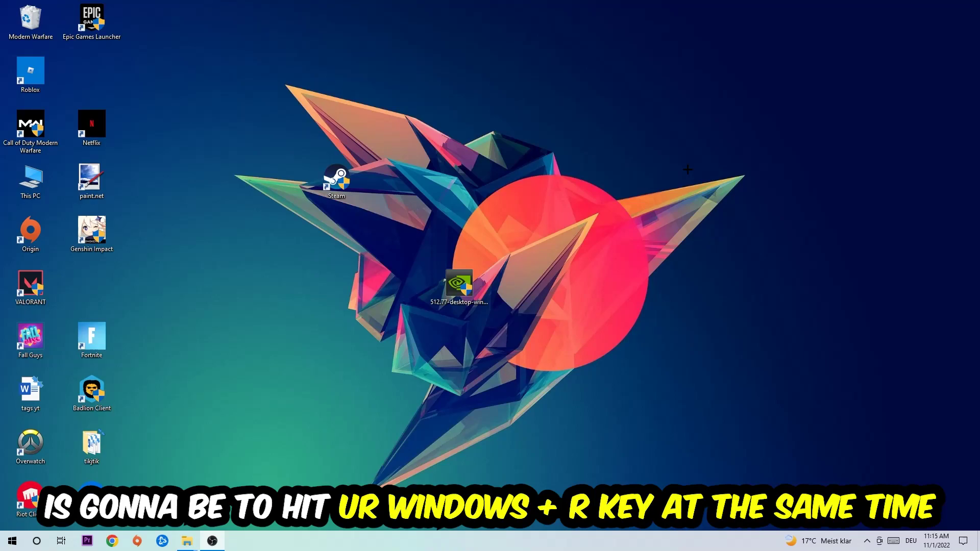
Step: Open the Run dialog and move it toward the screen centre, ready to launch cmd
{"action": "key", "text": "super+r"}
{"action": "mouse_move", "coordinate": [99, 432]}
{"action": "left_mouse_down"}
{"action": "mouse_move", "coordinate": [349, 209]}
{"action": "mouse_move", "coordinate": [361, 178]}
{"action": "left_mouse_up"}
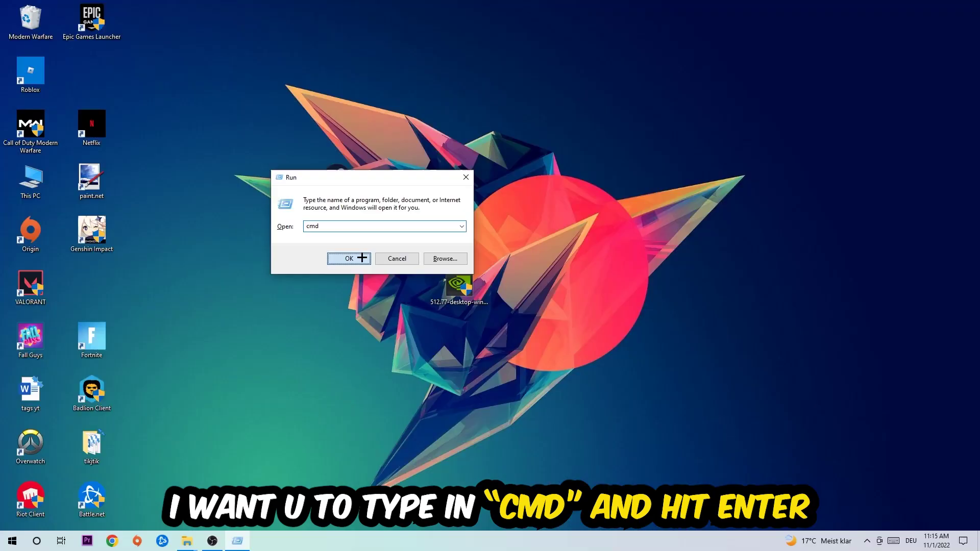
Step: Launch cmd, maximize the console, and run ipconfig /flushdns to clear the DNS cache
{"action": "left_click", "coordinate": [364, 255]}
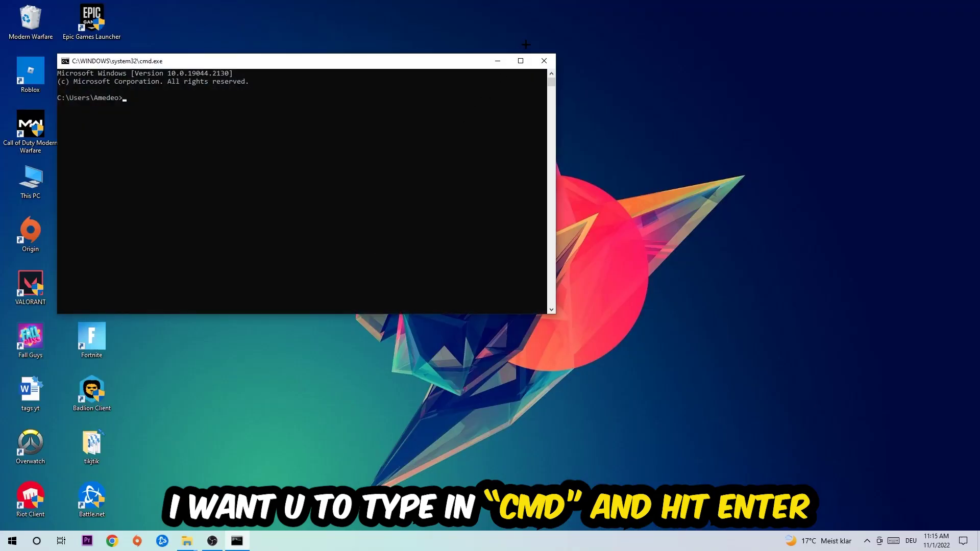
{"action": "left_click", "coordinate": [520, 60]}
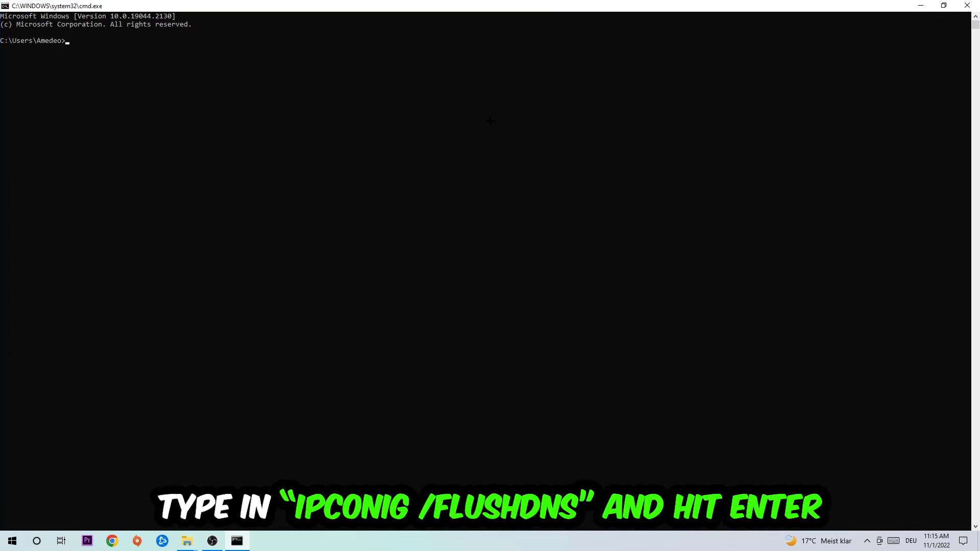
{"action": "type", "text": "ipc"}
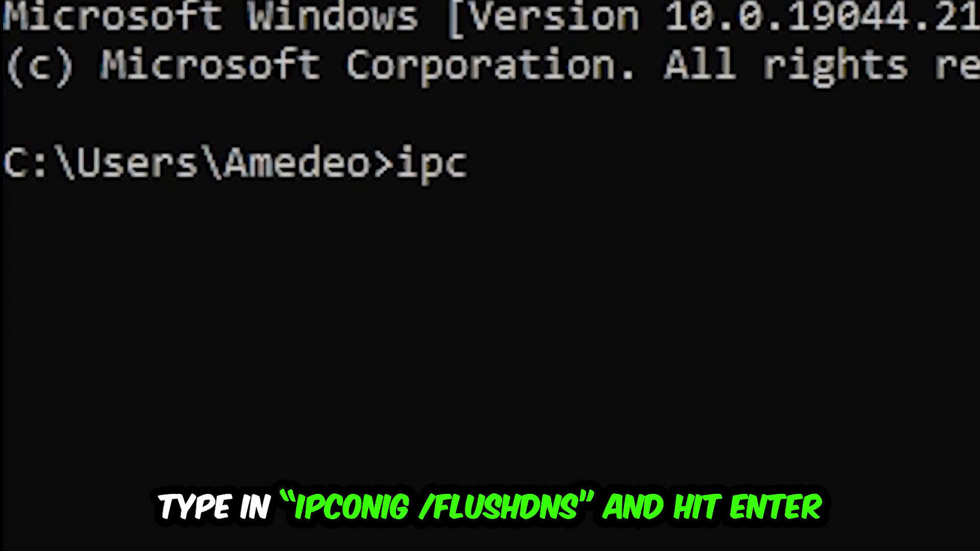
{"action": "type", "text": "onfig /"}
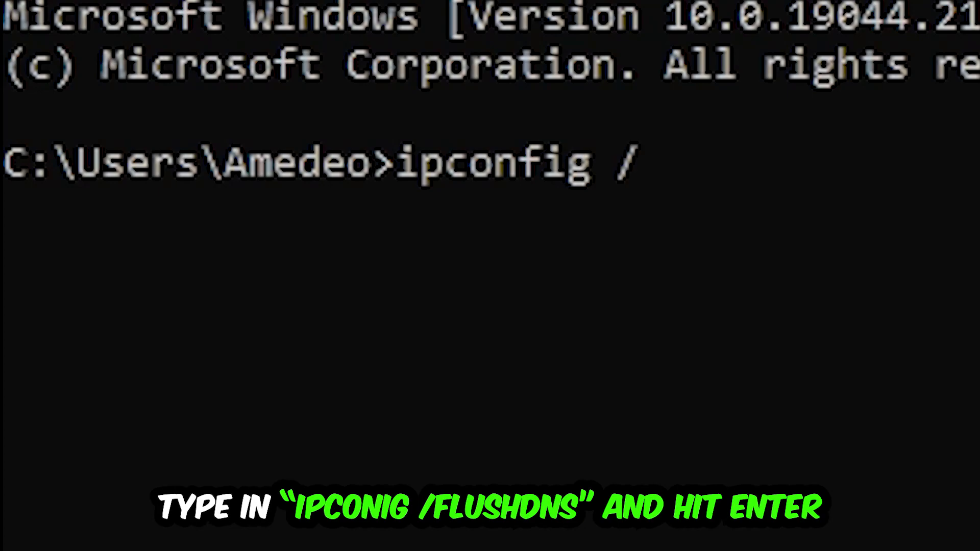
{"action": "type", "text": "flushdns"}
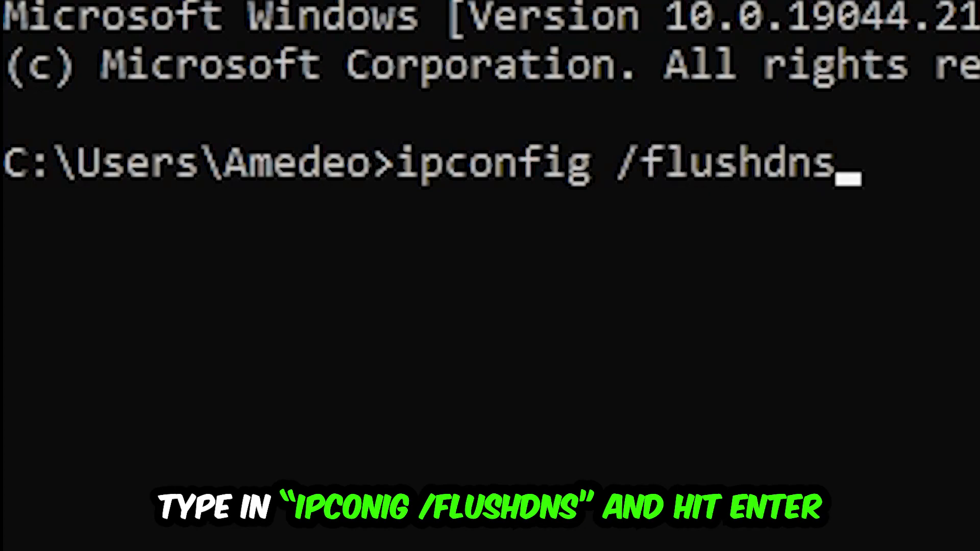
{"action": "key", "text": "Return"}
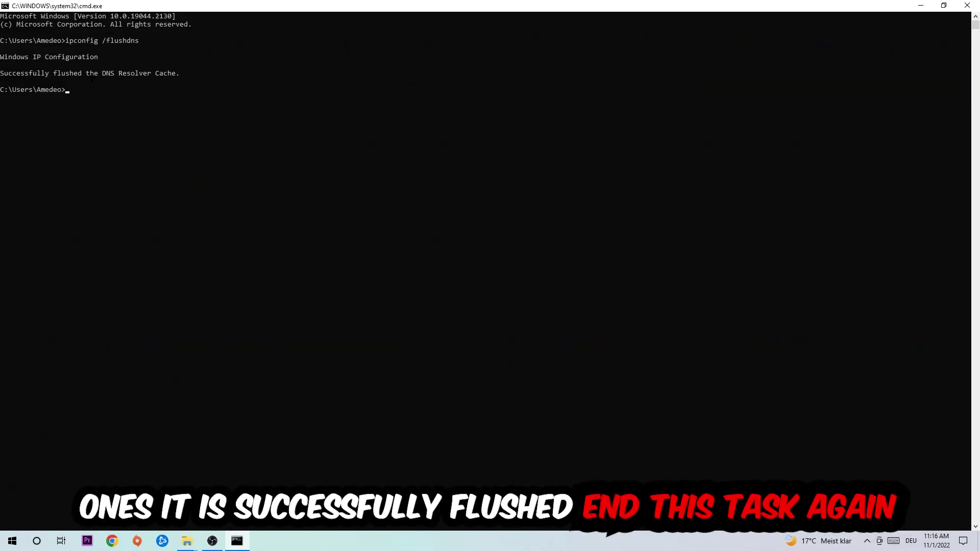
Step: Close Command Prompt and open Settings at the Network & Internet status page
{"action": "left_click", "coordinate": [967, 6]}
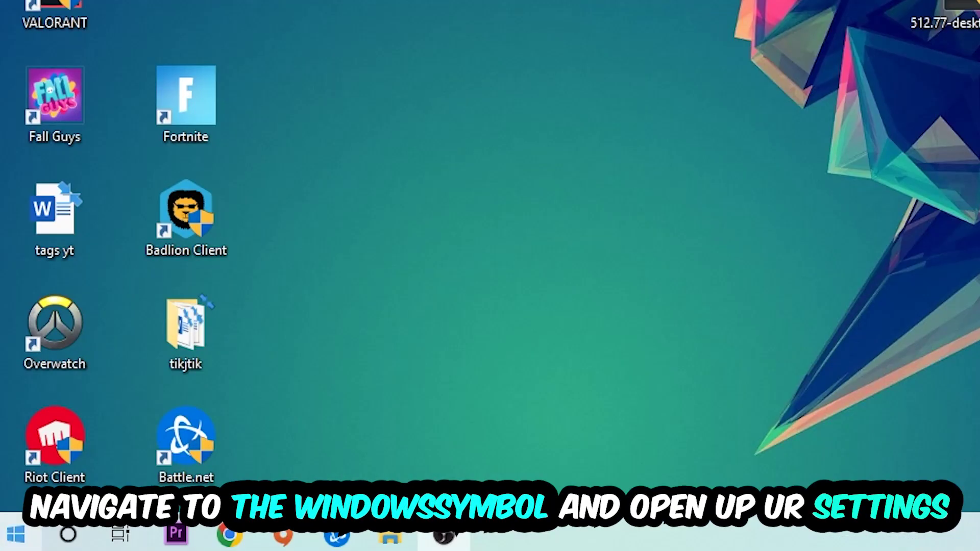
{"action": "left_click", "coordinate": [12, 540]}
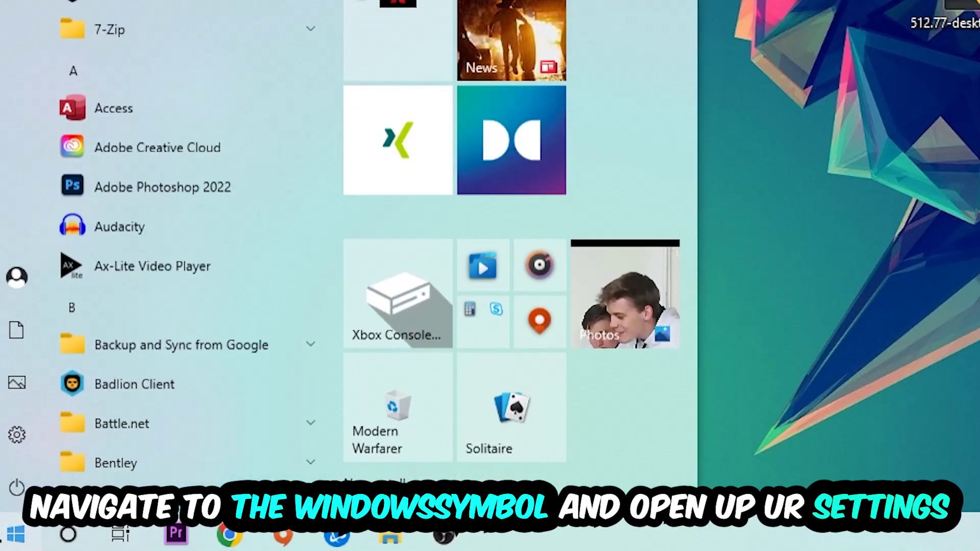
{"action": "left_click", "coordinate": [17, 434]}
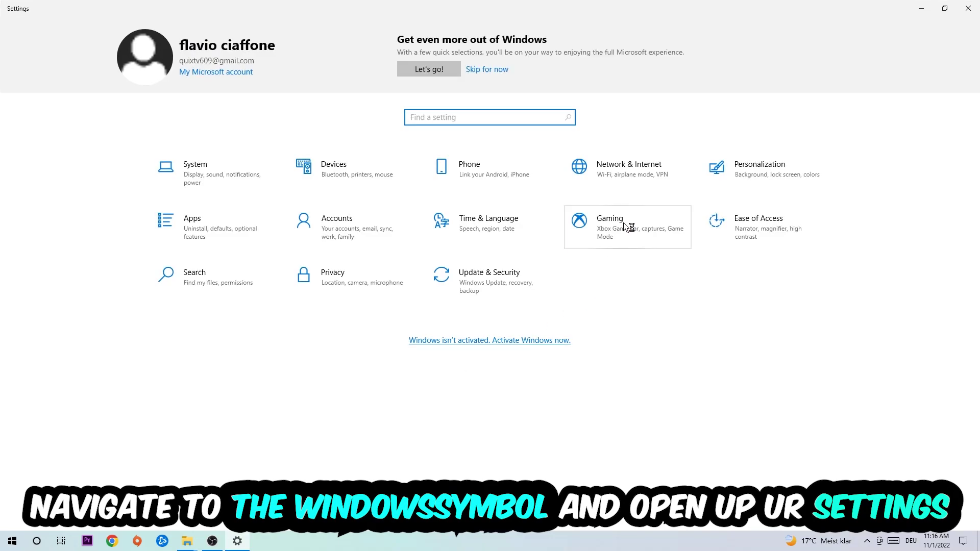
{"action": "left_click", "coordinate": [630, 174]}
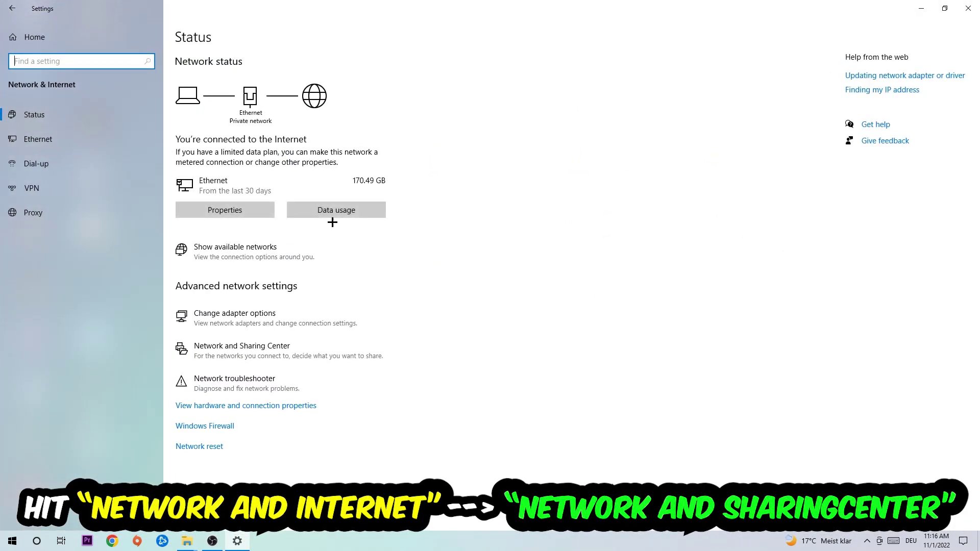
Step: Open Network and Sharing Center from the Network & Internet status page
{"action": "left_click", "coordinate": [249, 347]}
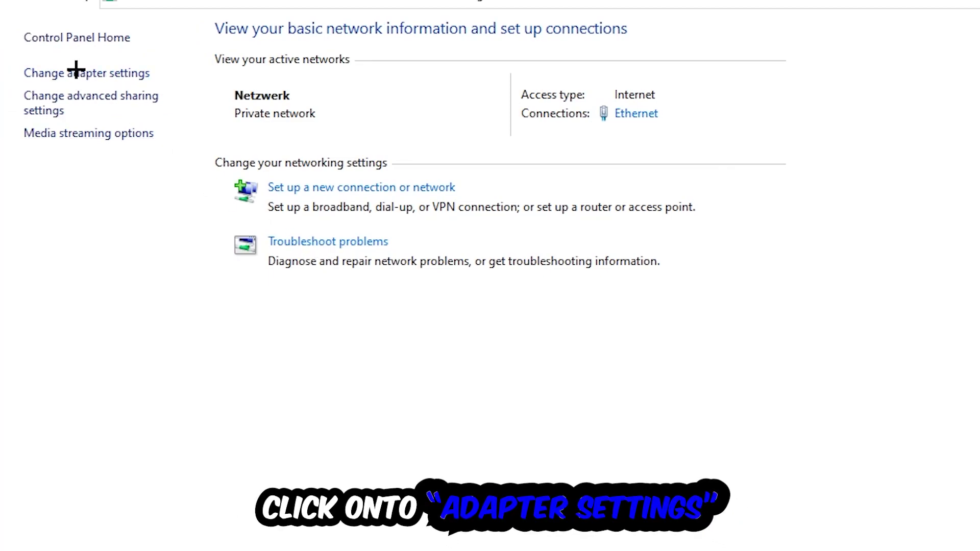
Step: Disable then re-enable Ethernet under Change adapter settings, then close Network Connections and Settings
{"action": "left_click", "coordinate": [76, 70]}
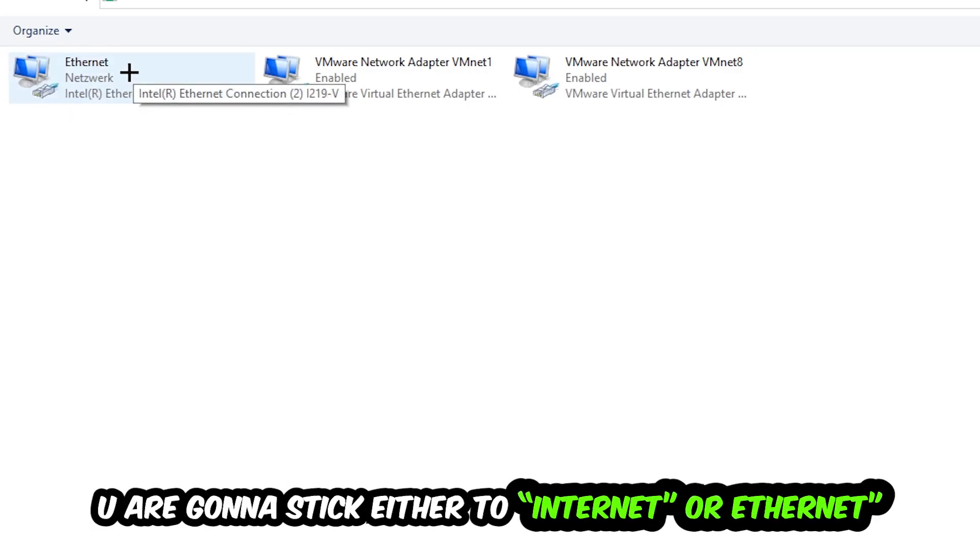
{"action": "right_click", "coordinate": [128, 75]}
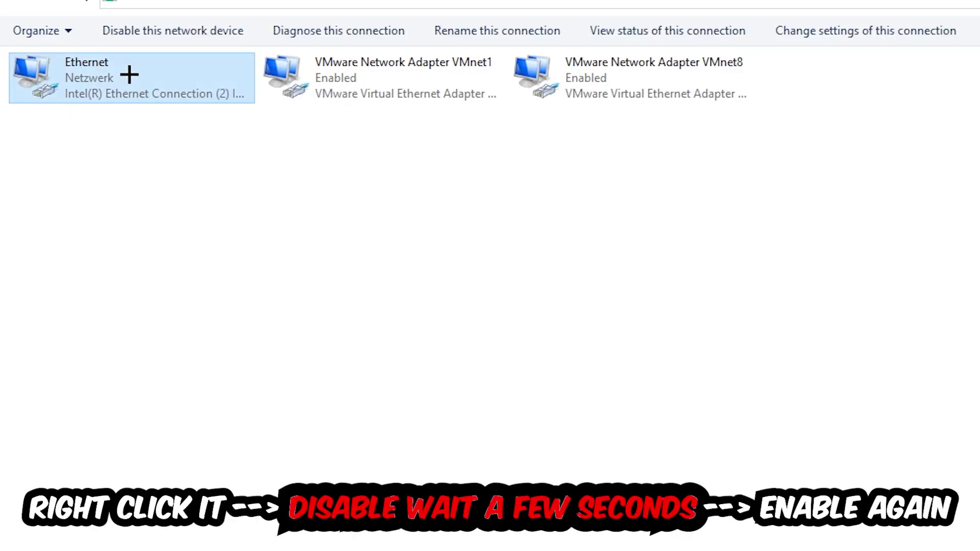
{"action": "left_click", "coordinate": [223, 92]}
{"action": "right_click", "coordinate": [142, 82]}
{"action": "left_click", "coordinate": [184, 93]}
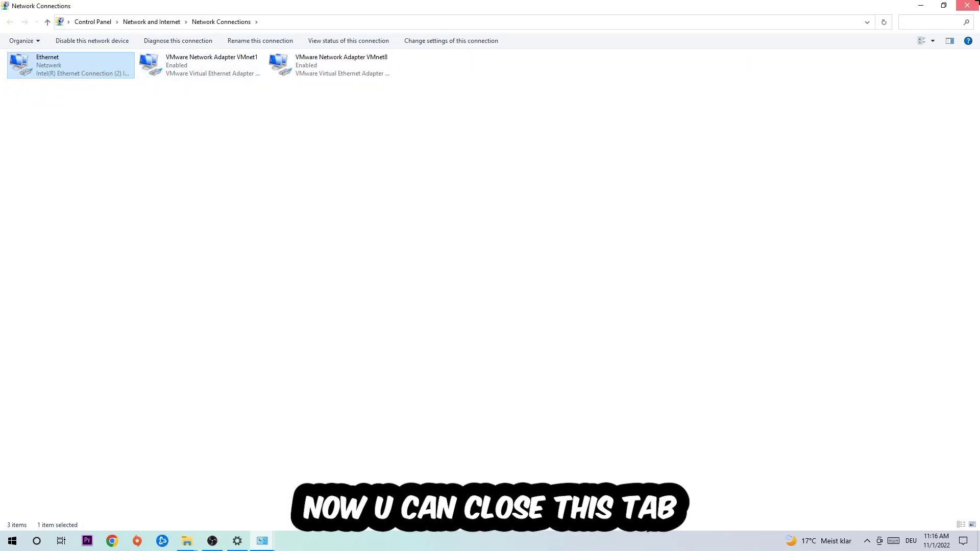
{"action": "left_click", "coordinate": [968, 8]}
{"action": "left_click", "coordinate": [968, 8]}
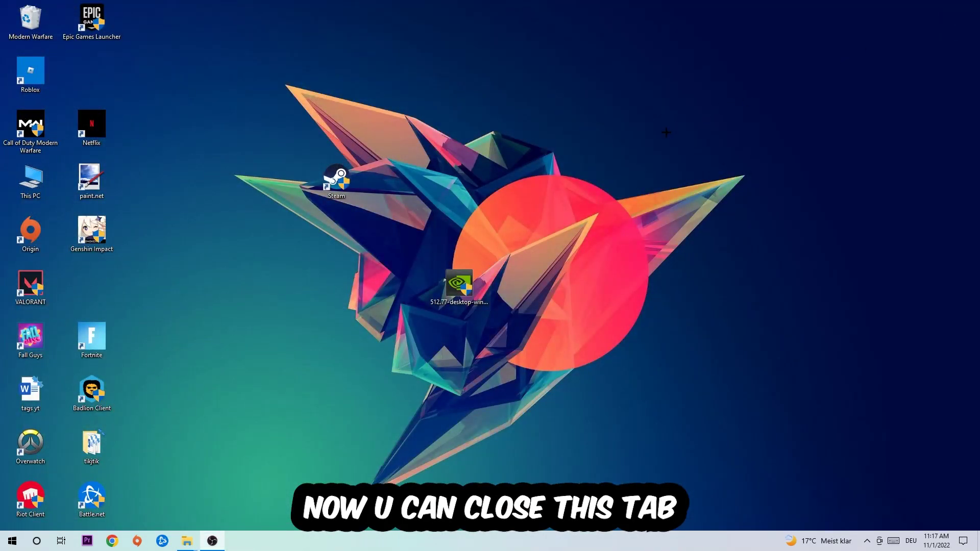